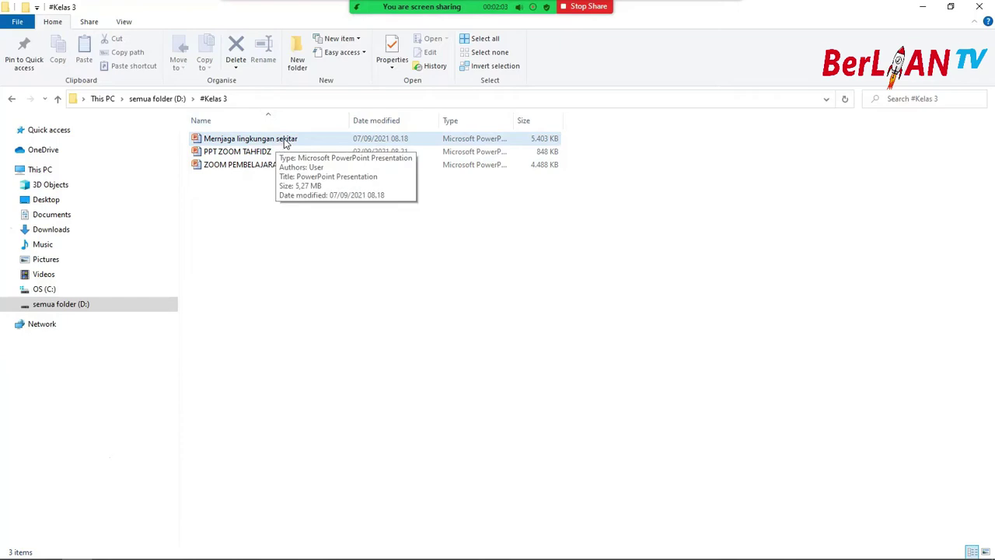
- Delete the presentations "Mernjaga lingkungan sekitar" and "PPT ZOOM TAHFIDZ" from the #Kelas 3 folder
click(285, 143)
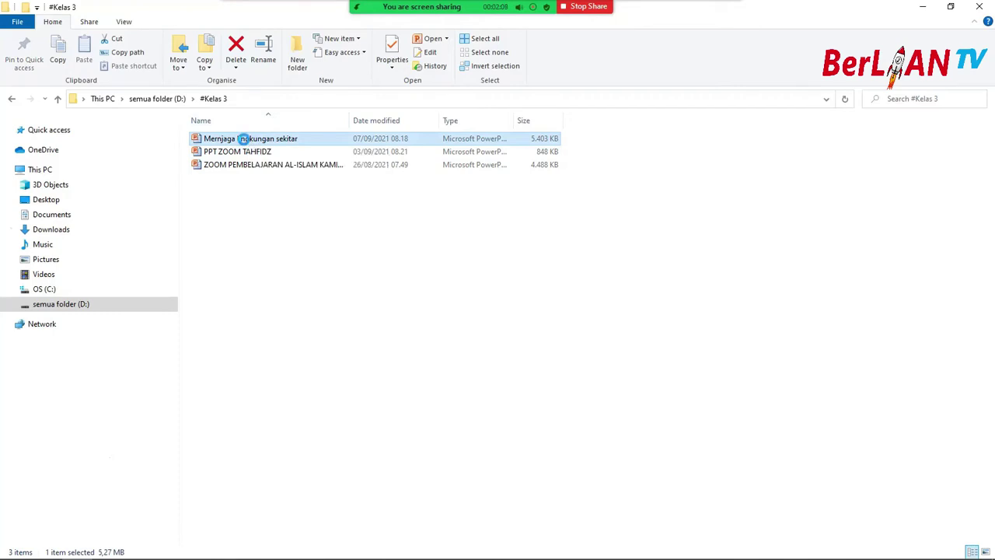
right_click(246, 142)
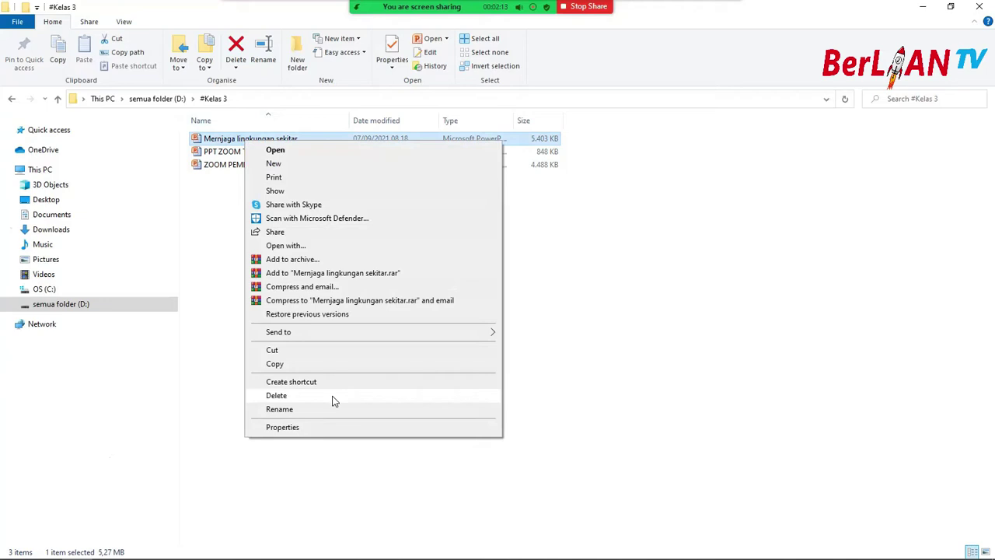
click(277, 395)
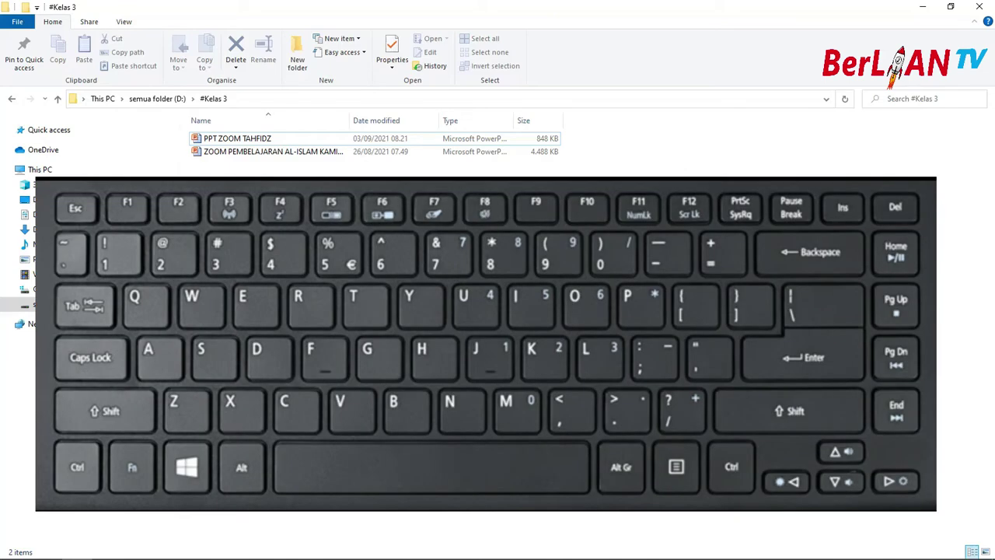
click(251, 141)
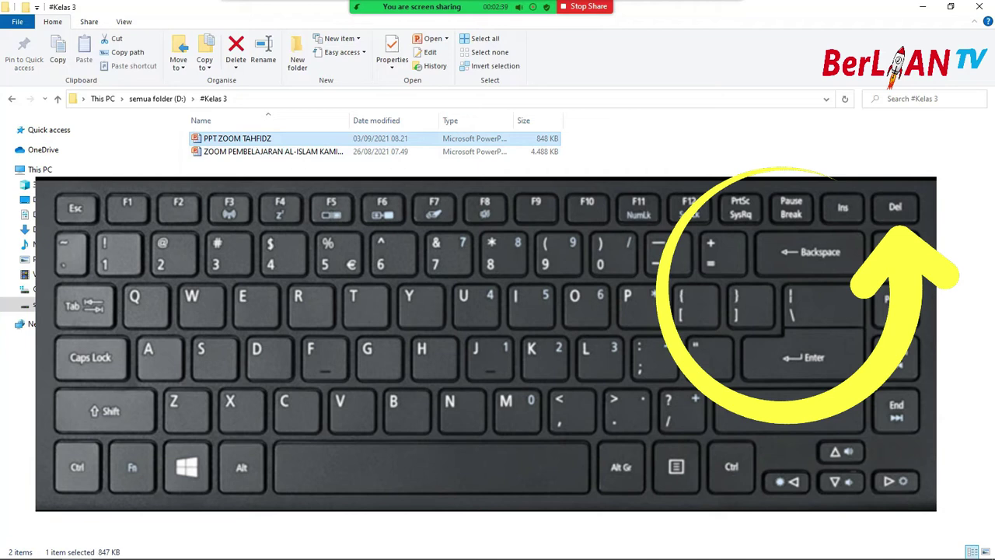
key(Delete)
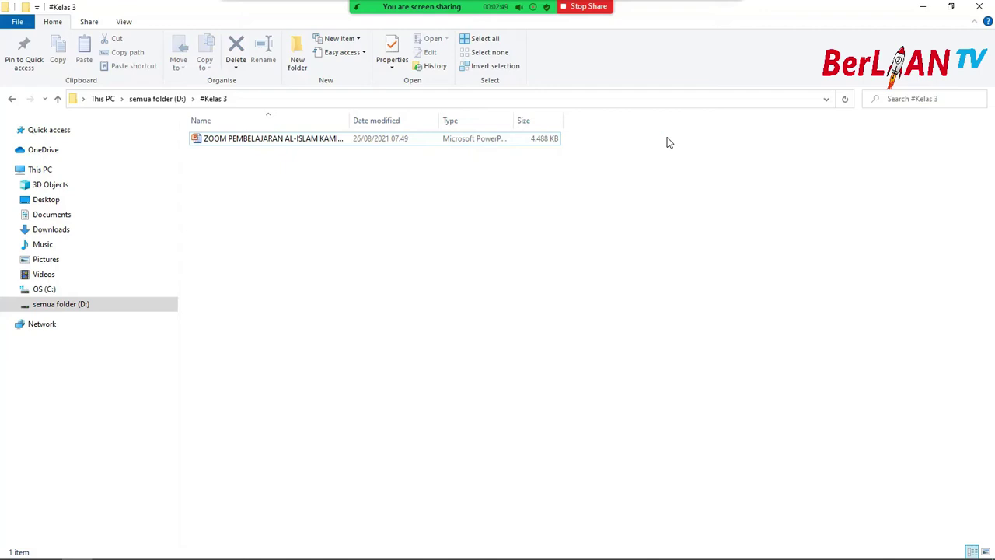
- Minimise the folder window, open the Recycle Bin from the desktop and restore the "PPT ZOOM TAHFIDZ" presentation
click(927, 14)
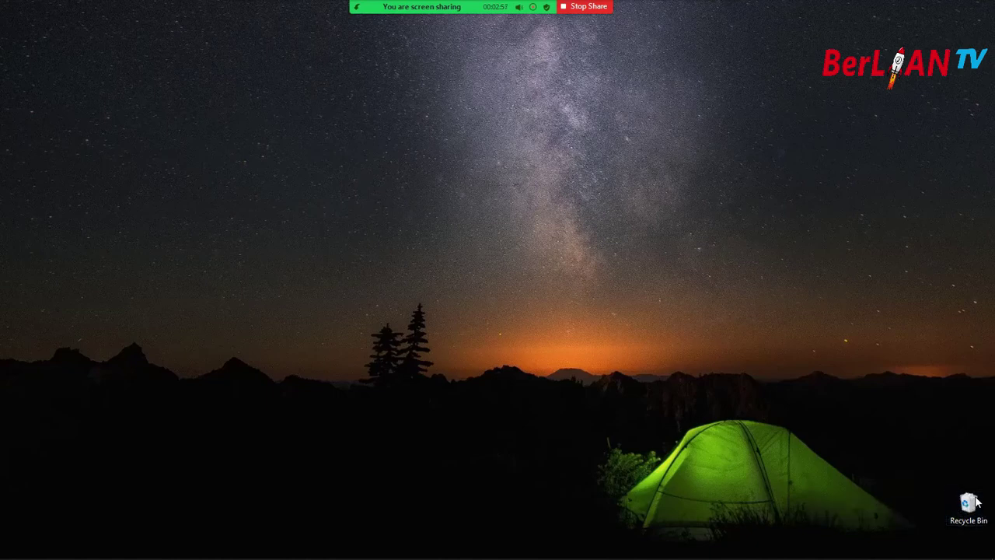
double_click(968, 507)
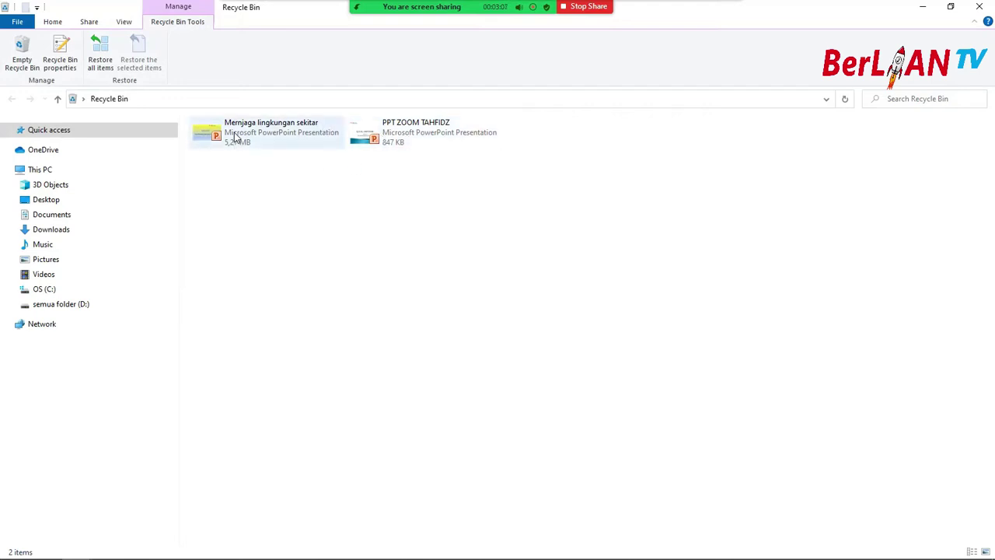
mouse_move(217, 151)
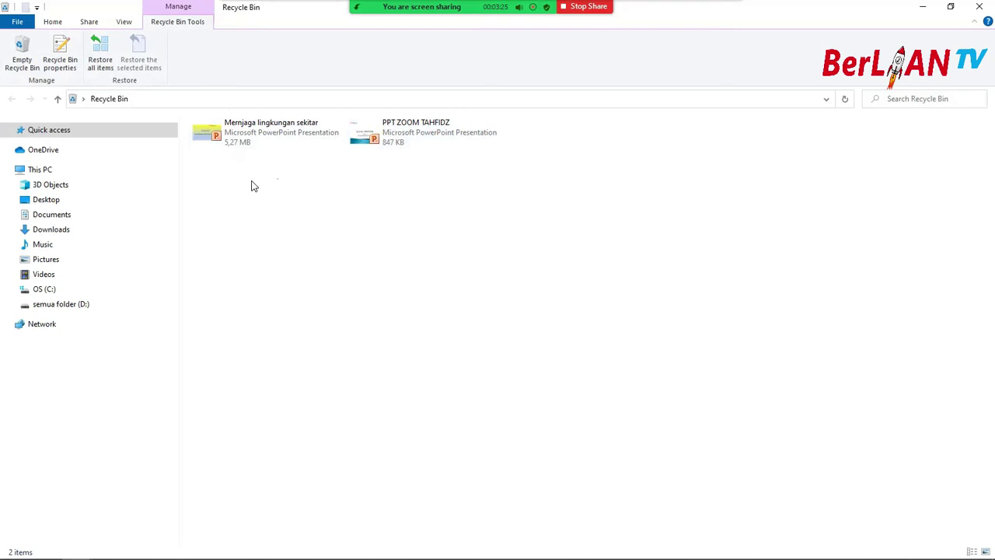
click(375, 143)
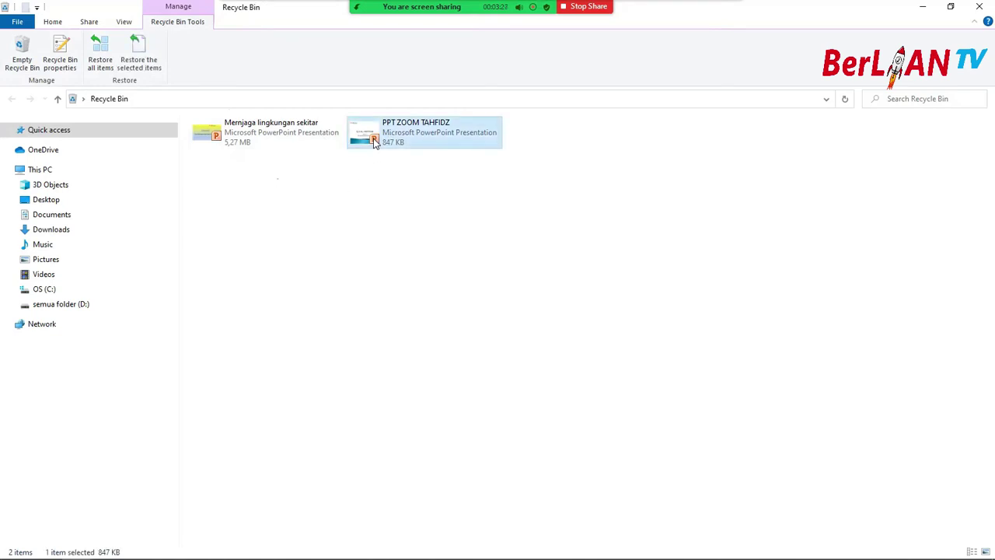
right_click(378, 138)
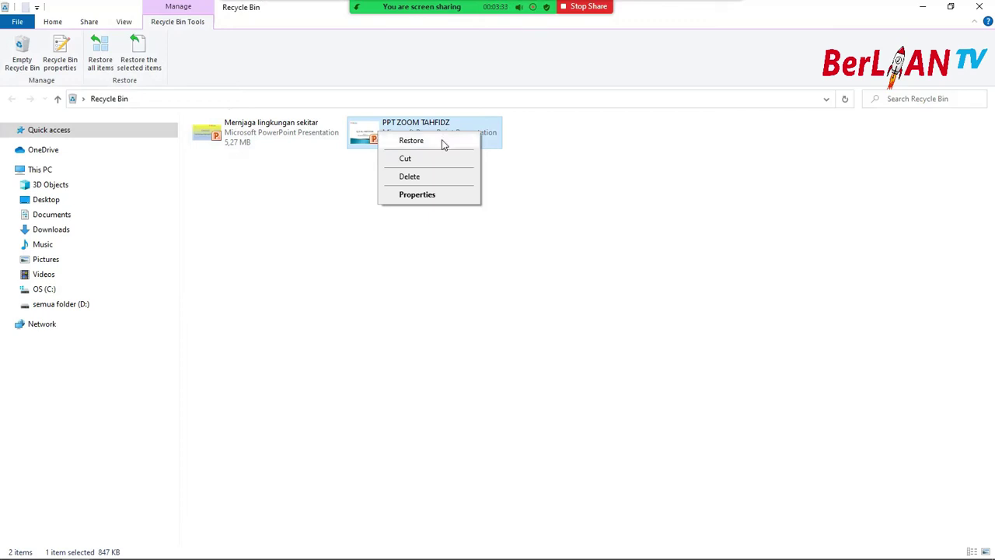
click(443, 144)
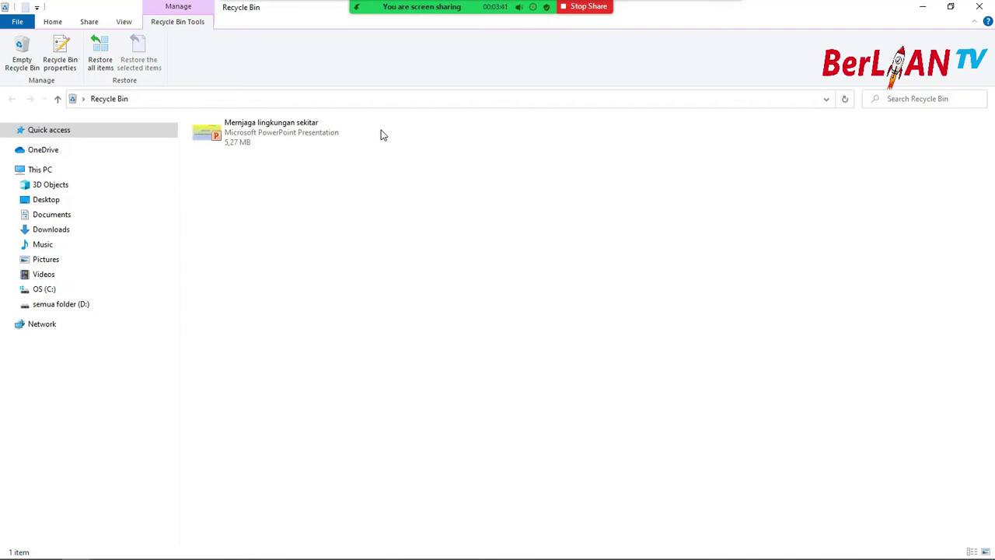
- Switch back to the #Kelas 3 folder and check it for the restored "PPT ZOOM TAHFIDZ" file
right_click(224, 139)
click(462, 156)
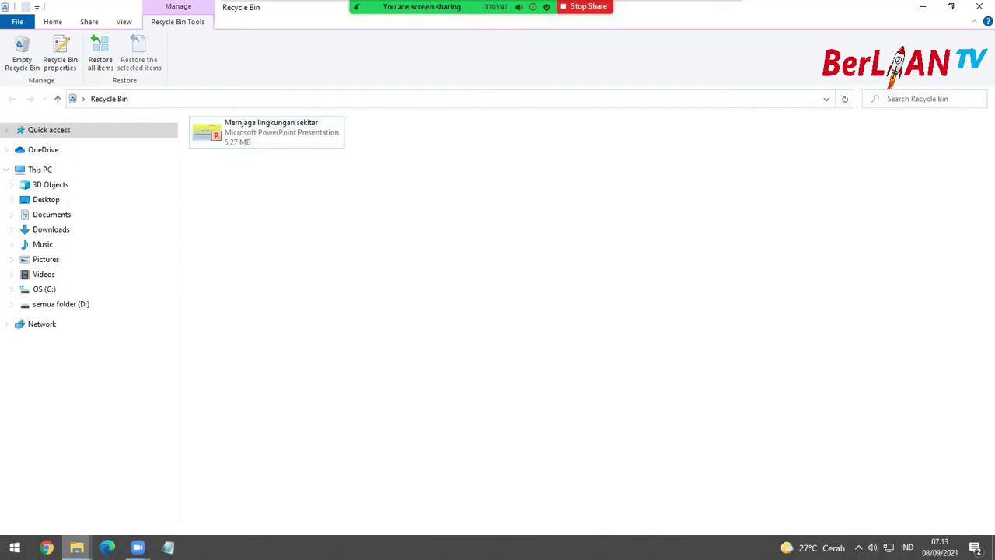
mouse_move(76, 547)
click(73, 498)
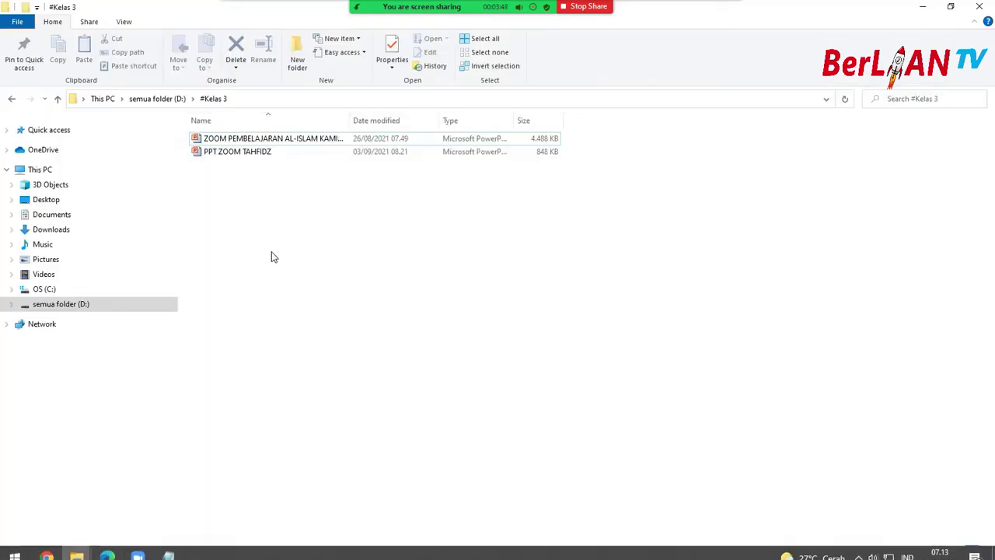
click(251, 151)
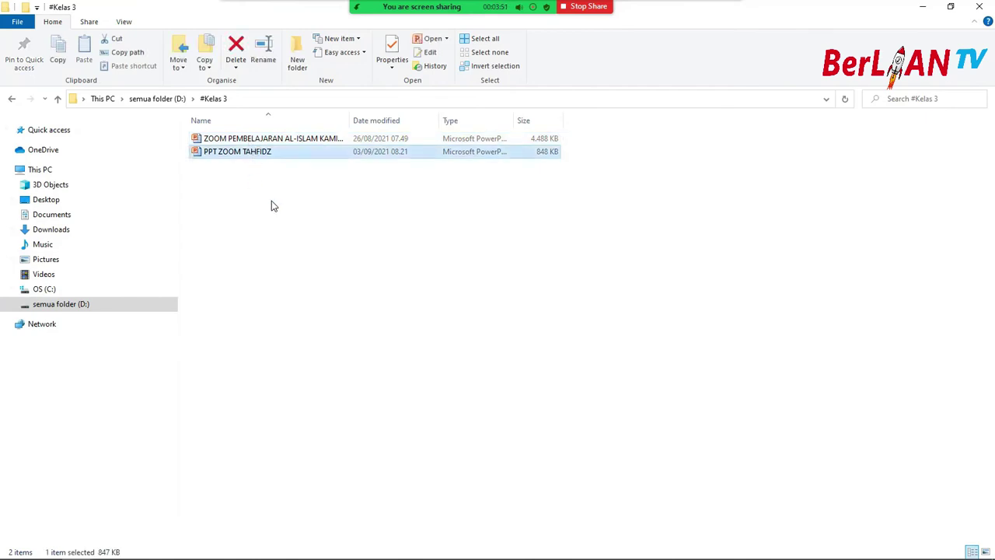
click(241, 187)
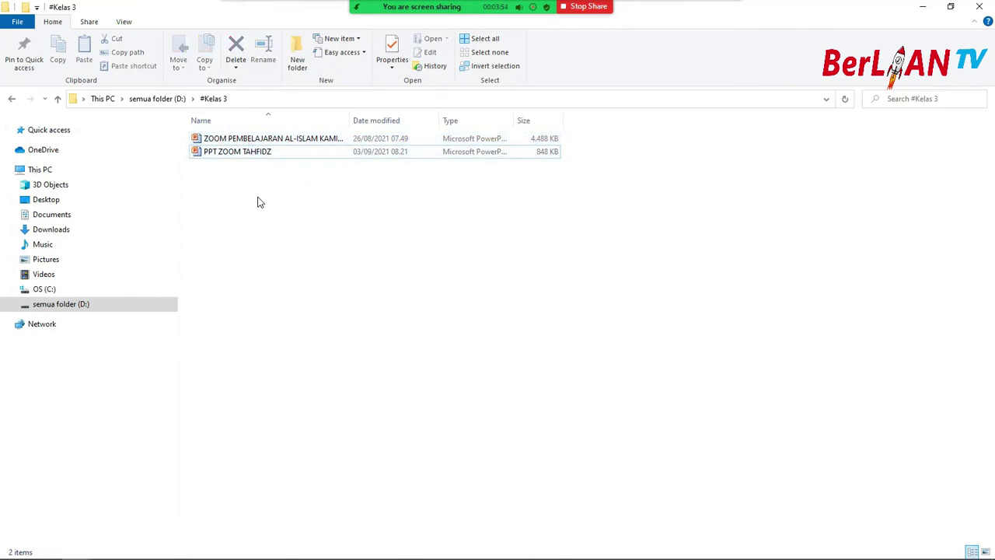
- Un-maximise the #Kelas 3 and Recycle Bin windows and arrange them side by side, with the Recycle Bin on the right
click(77, 547)
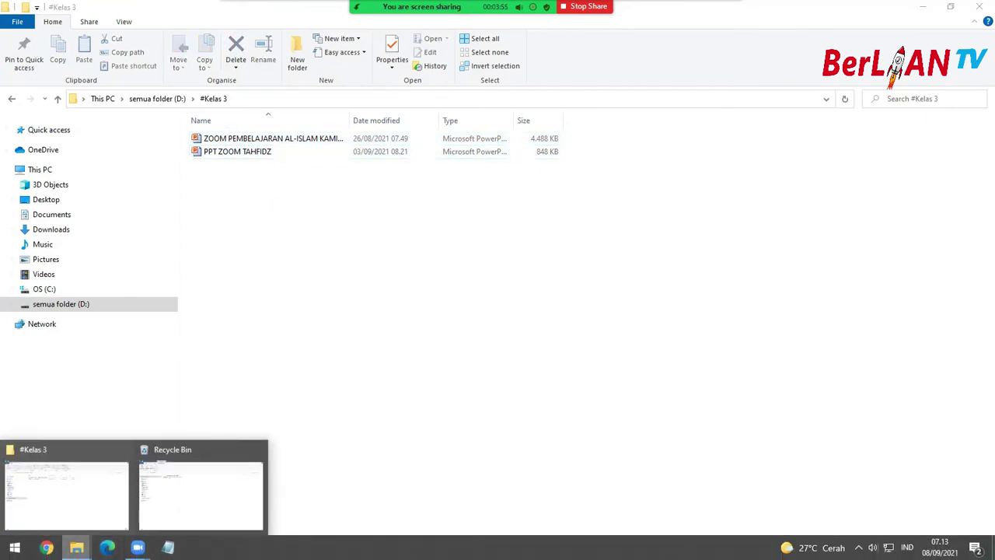
click(950, 6)
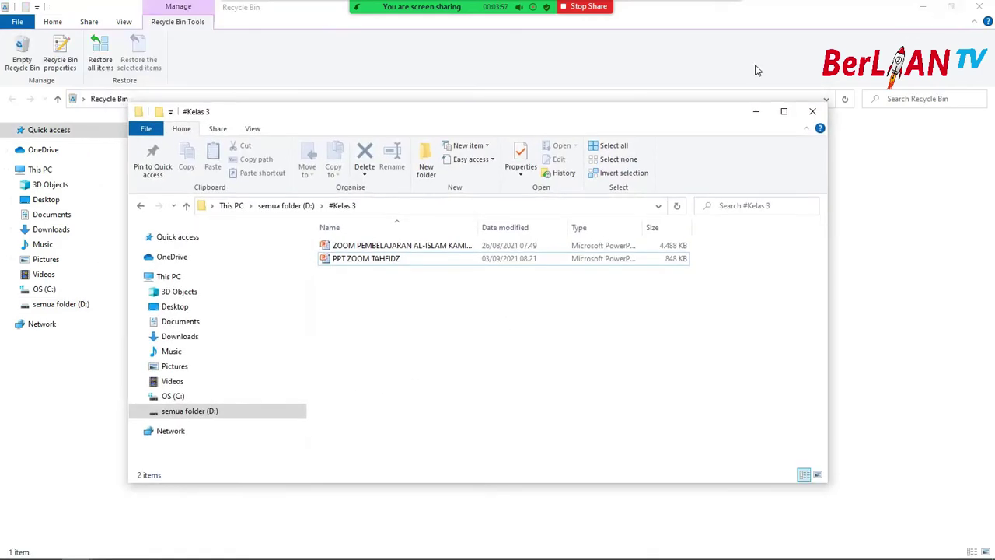
click(951, 6)
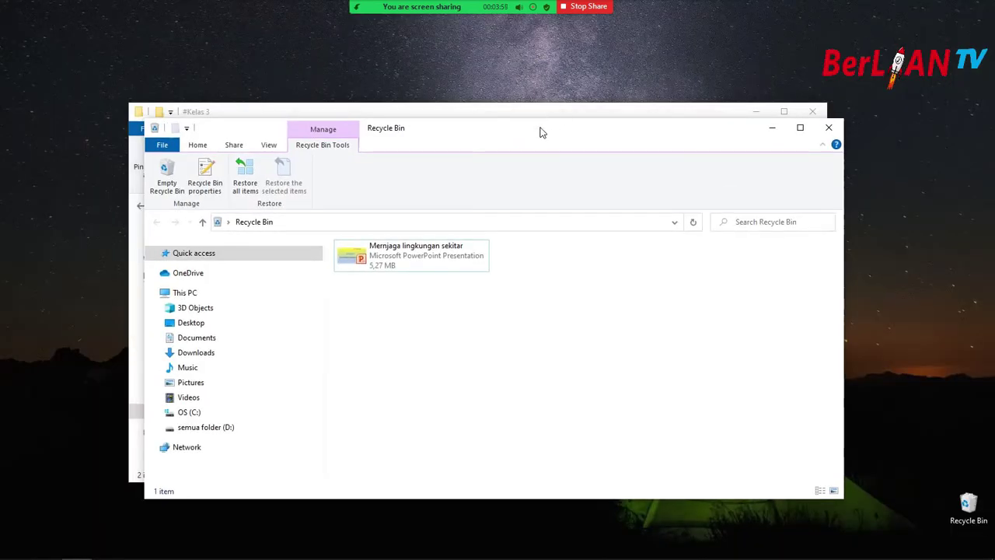
drag(542, 128, 558, 123)
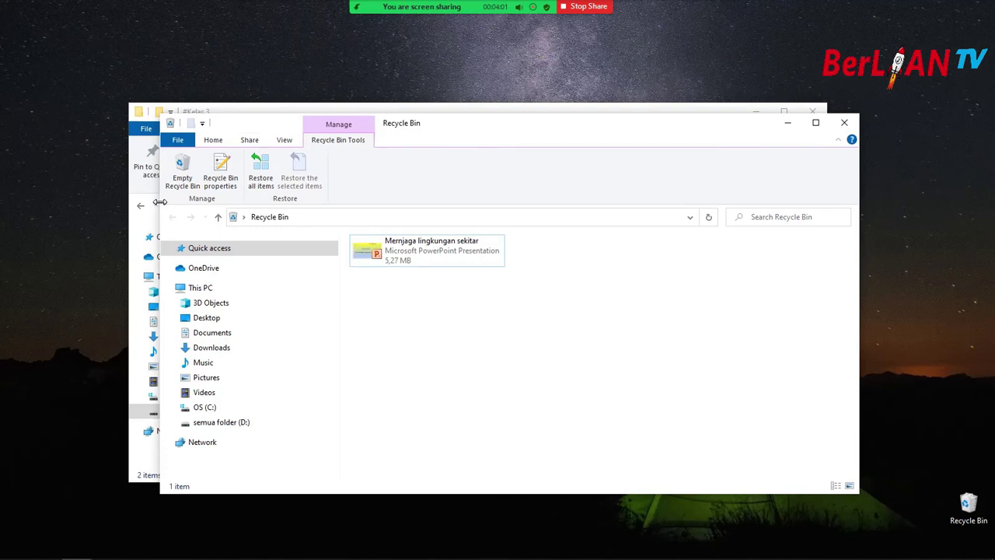
drag(160, 206, 383, 193)
drag(704, 126, 880, 98)
drag(484, 116, 362, 88)
drag(705, 165, 508, 161)
drag(809, 91, 806, 31)
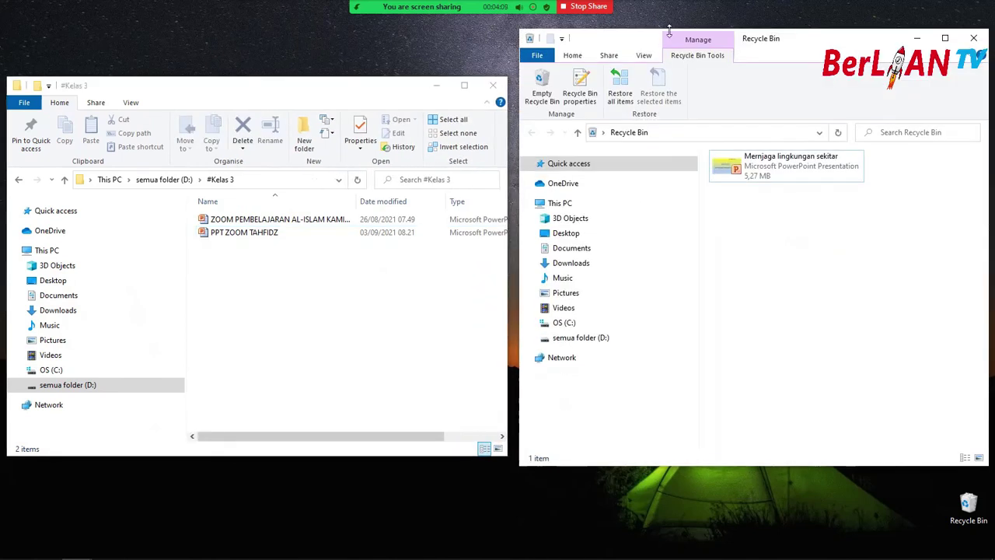
drag(371, 78, 371, 33)
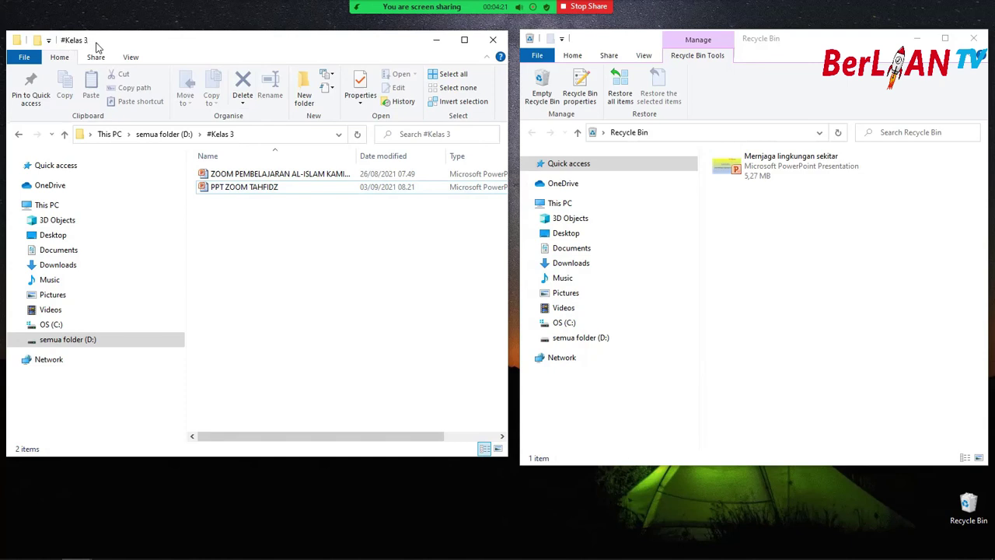
- Restore the "Mernjaga lingkungan sekitar" presentation from the Recycle Bin to its original folder
click(829, 243)
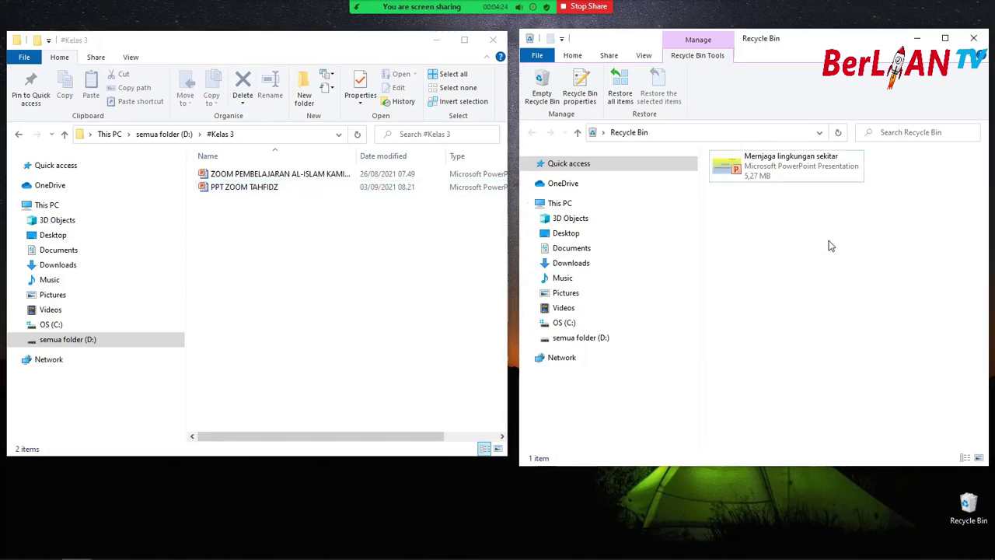
click(754, 175)
right_click(754, 175)
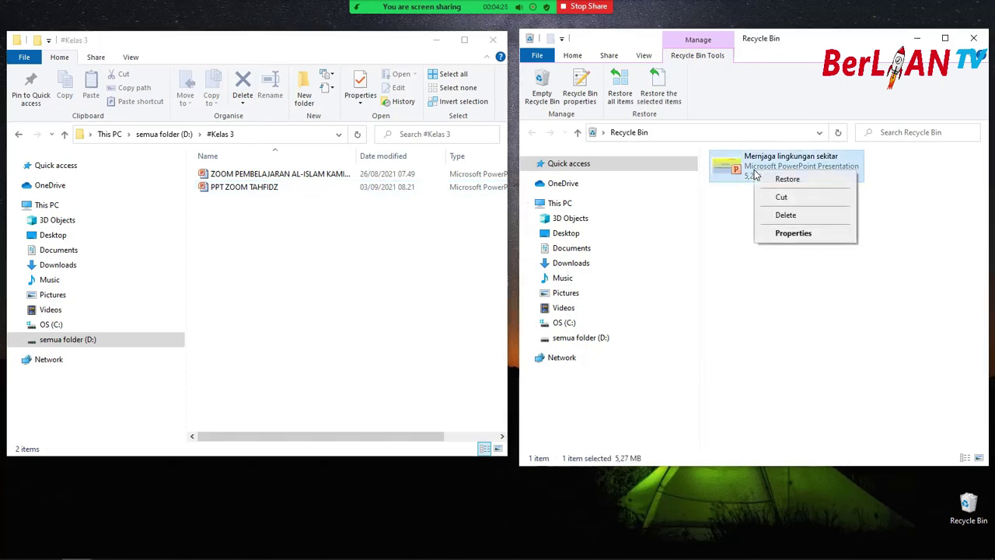
click(751, 175)
click(748, 191)
click(731, 169)
right_click(731, 170)
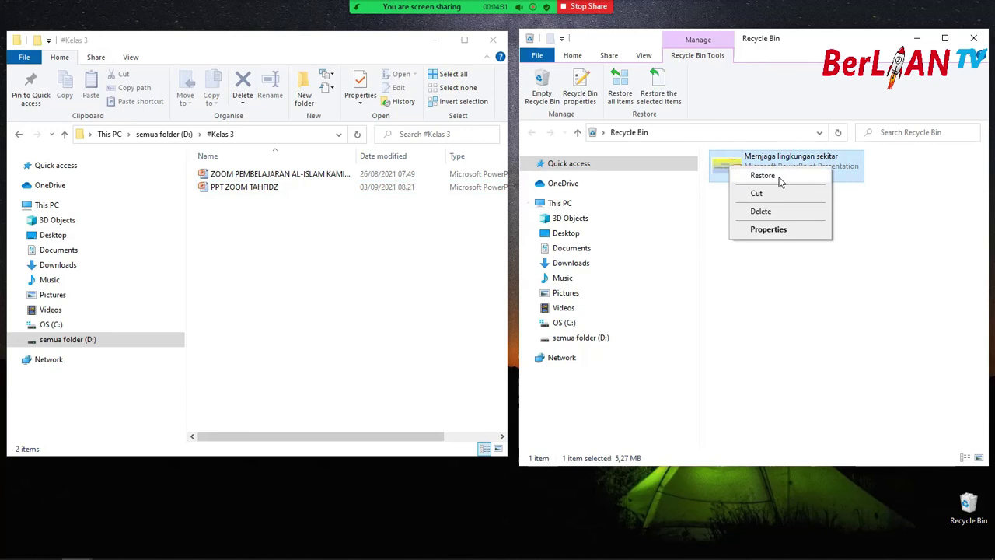
click(763, 176)
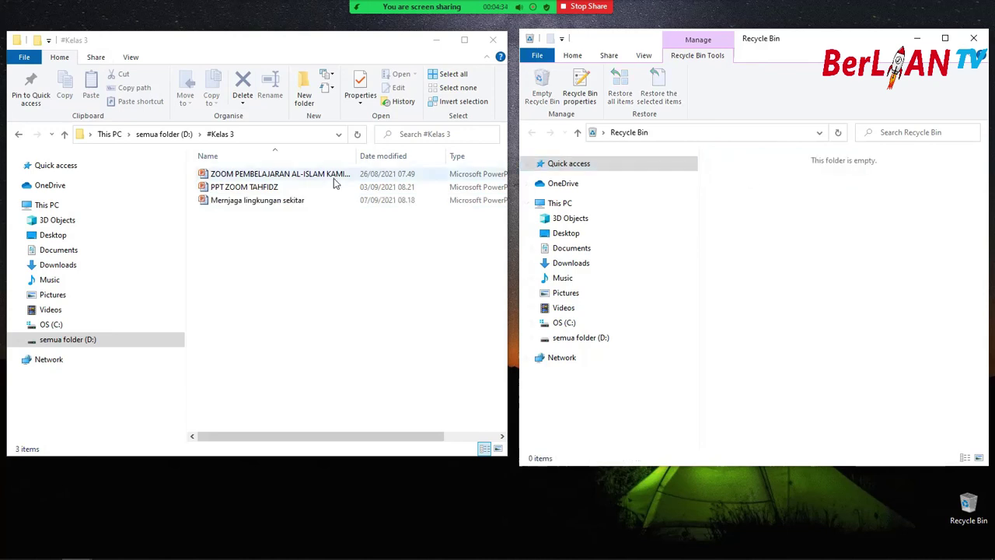
- Delete all three presentations in the #Kelas 3 folder one by one, starting with "Mernjaga lingkungan sekitar" and ending with "PPT ZOOM TAHFIDZ"
click(252, 203)
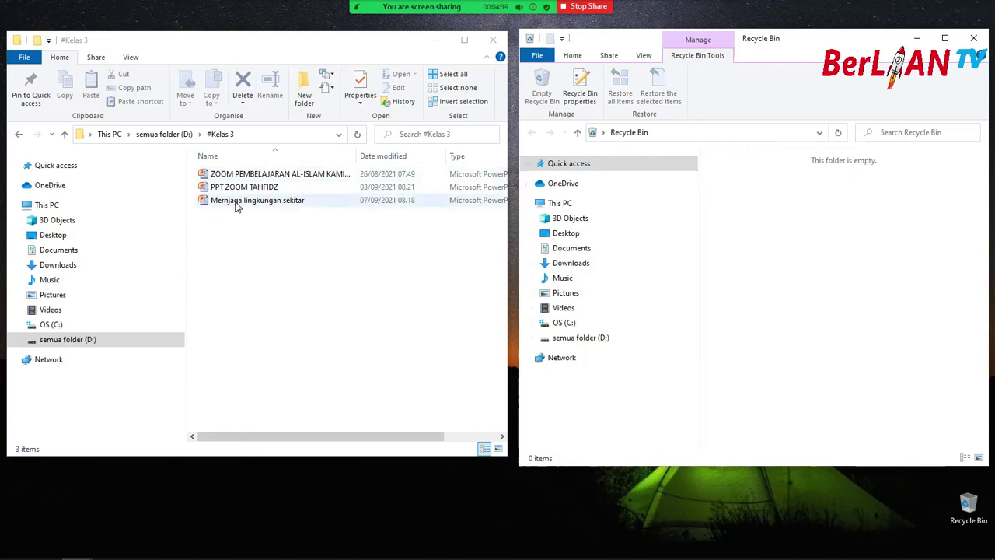
click(237, 203)
right_click(237, 204)
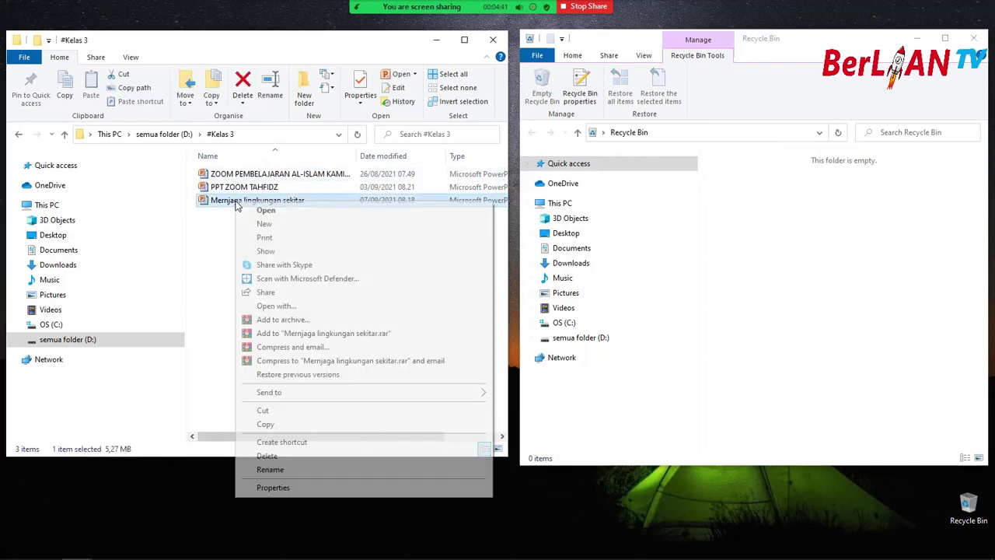
click(267, 455)
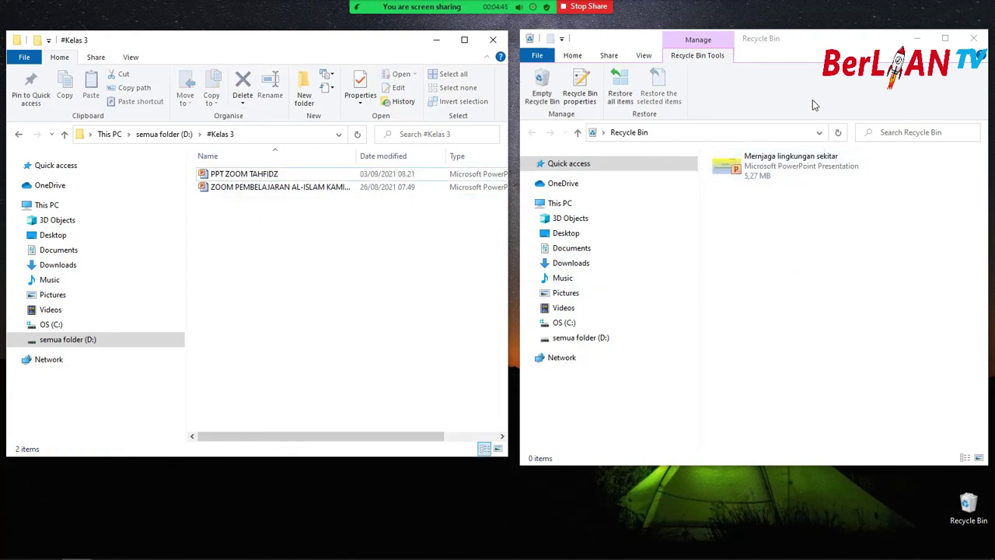
right_click(239, 188)
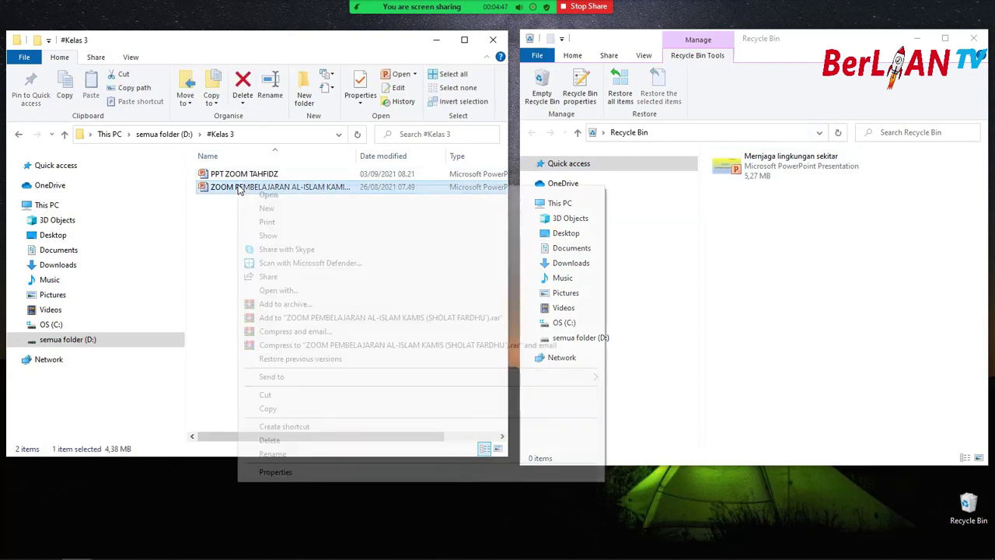
click(304, 444)
right_click(251, 178)
key(Escape)
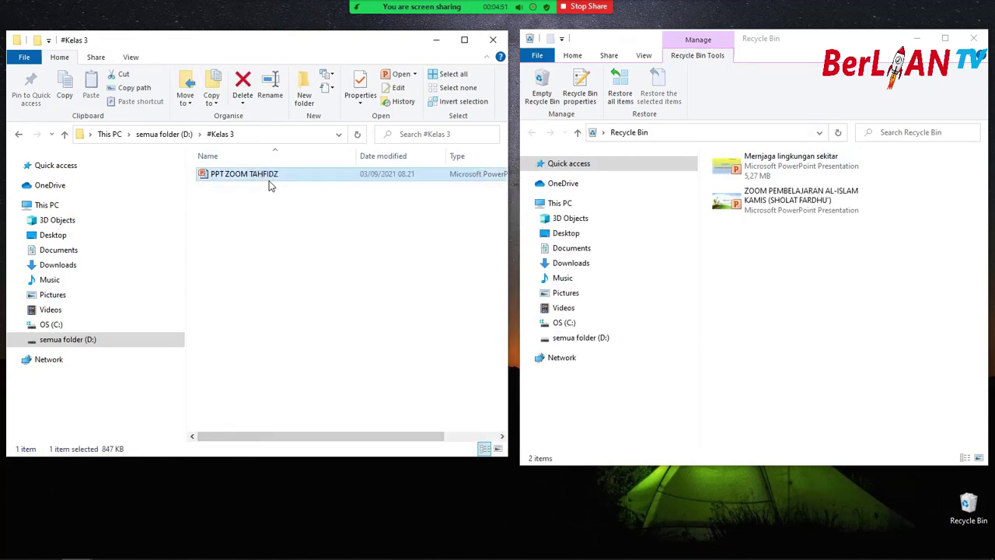
right_click(236, 174)
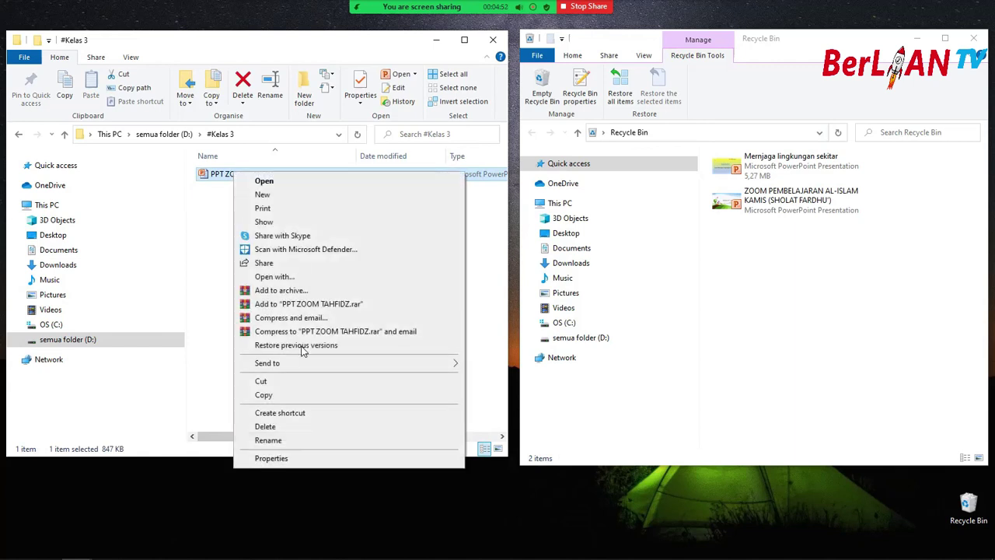
click(303, 430)
- Select all three presentations in the Recycle Bin and restore them together to the #Kelas 3 folder
click(815, 324)
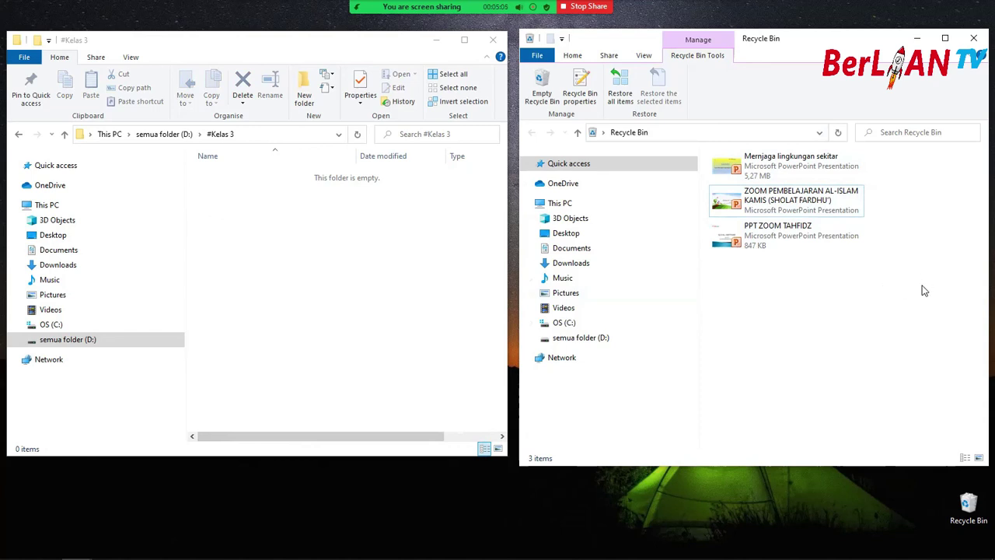
drag(907, 279, 710, 153)
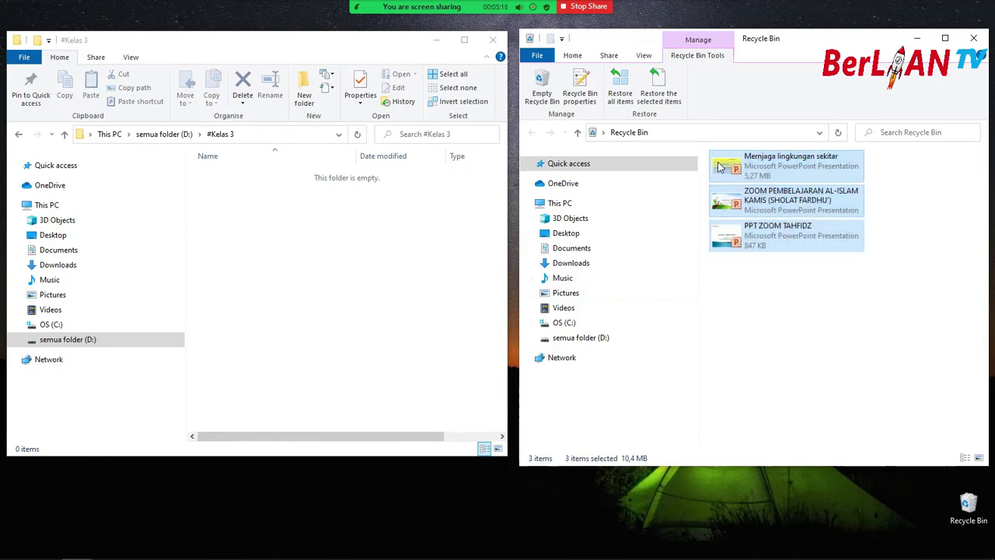
right_click(719, 165)
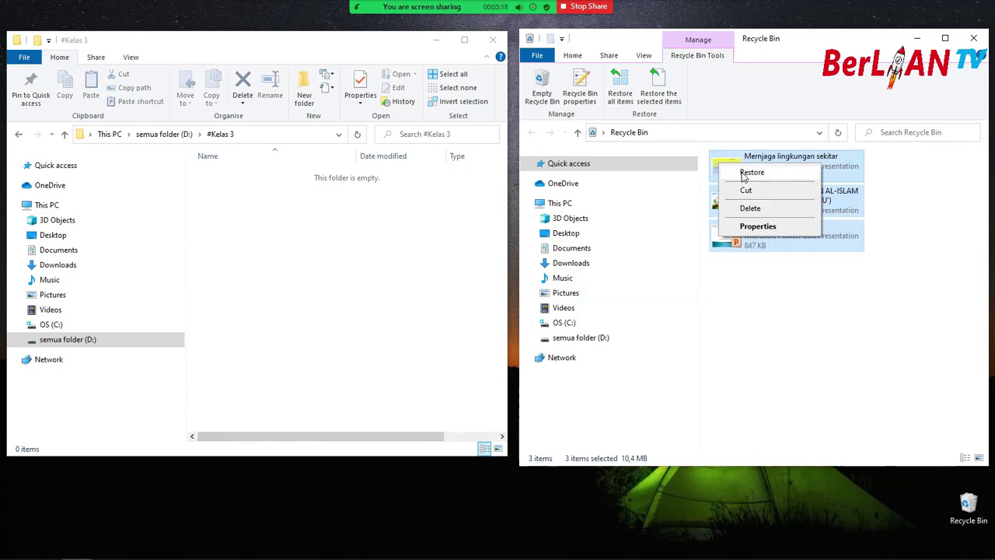
click(742, 171)
click(338, 271)
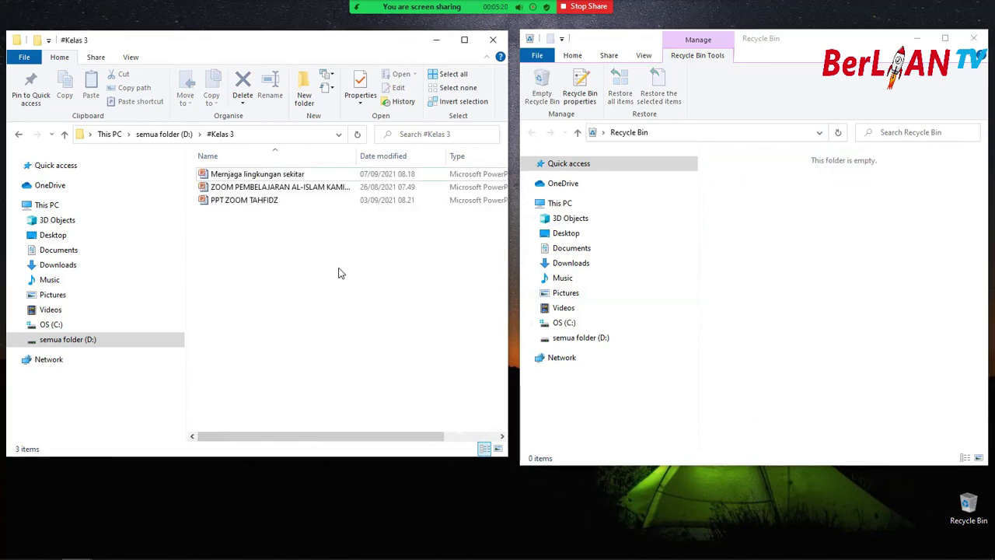